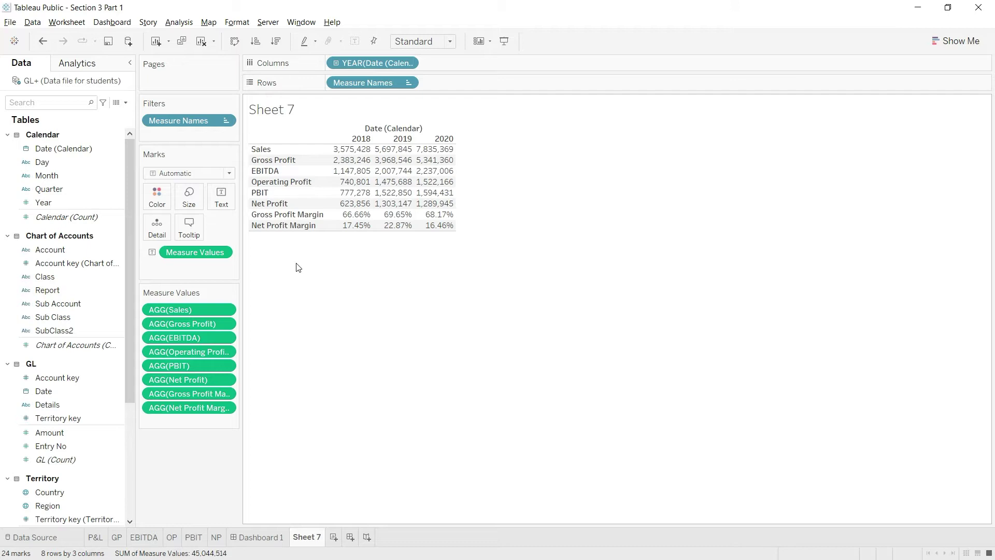
# Step: Search the data fields for 'mar', then clear the search to show all fields
pyautogui.click(61, 101)
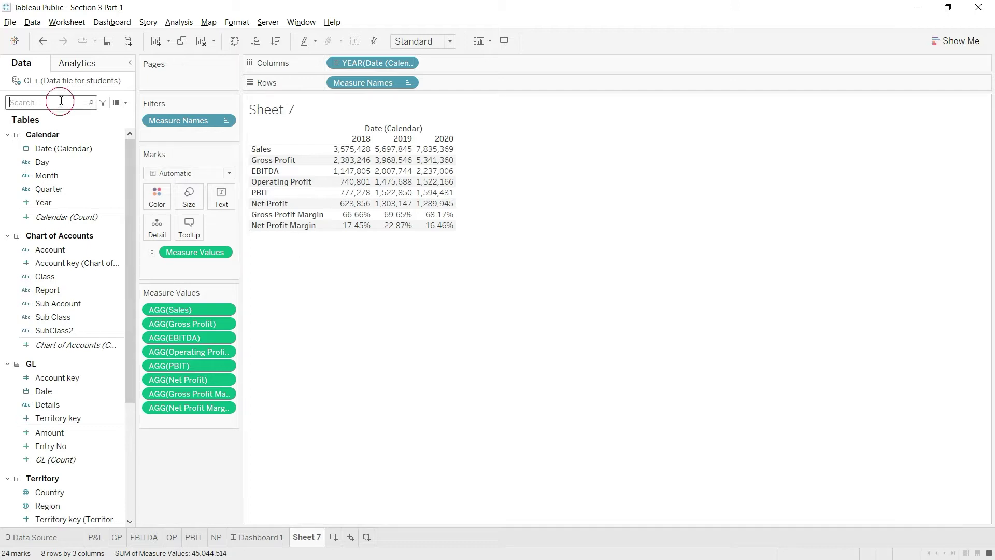
pyautogui.write('mar')
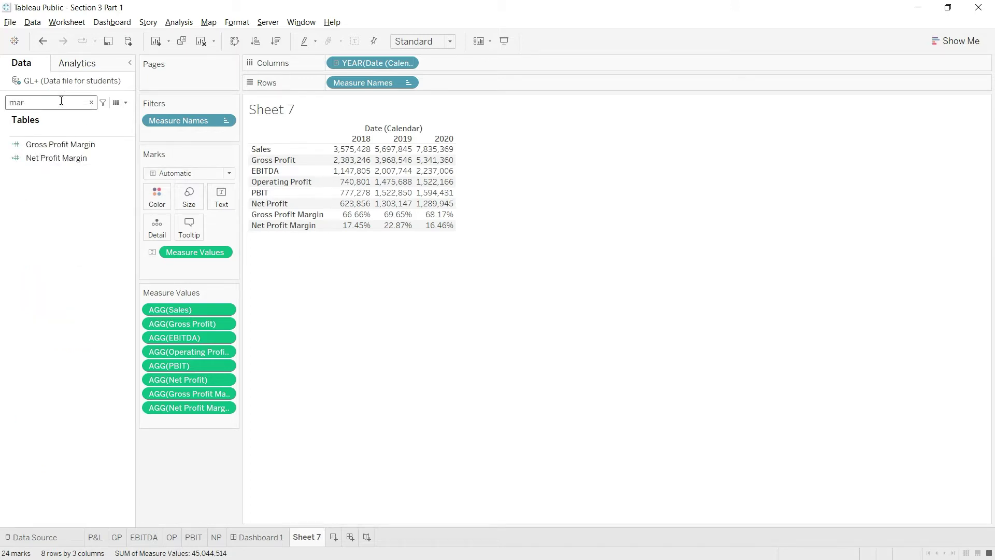
pyautogui.press('BackSpace')
pyautogui.press('BackSpace')
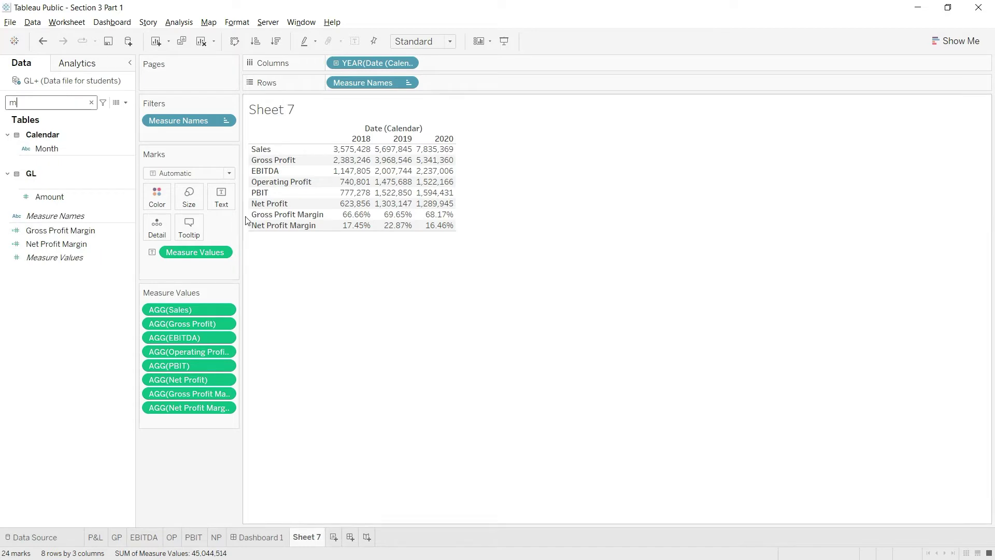
pyautogui.press('BackSpace')
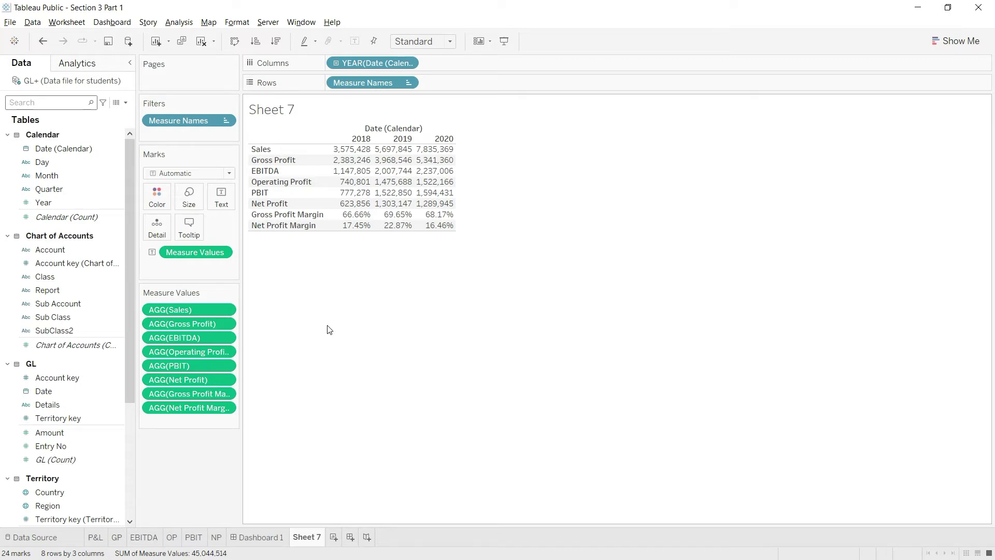
# Step: In Excel's Chart of Accounts, select the three Marketing SubClass2 entries in rows 34-36
pyautogui.hotkey('alt', 'Tab')
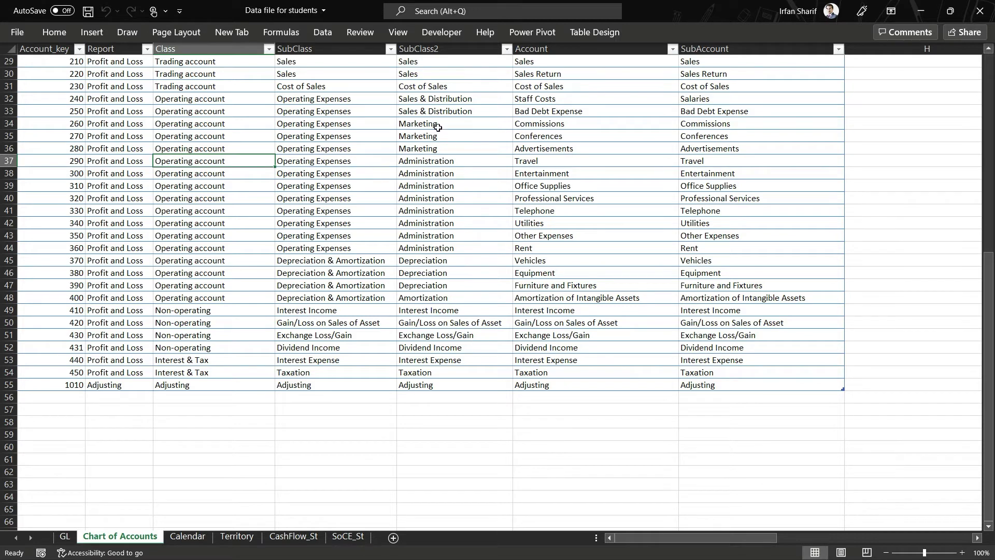
pyautogui.moveTo(438, 127); pyautogui.dragTo(438, 149)
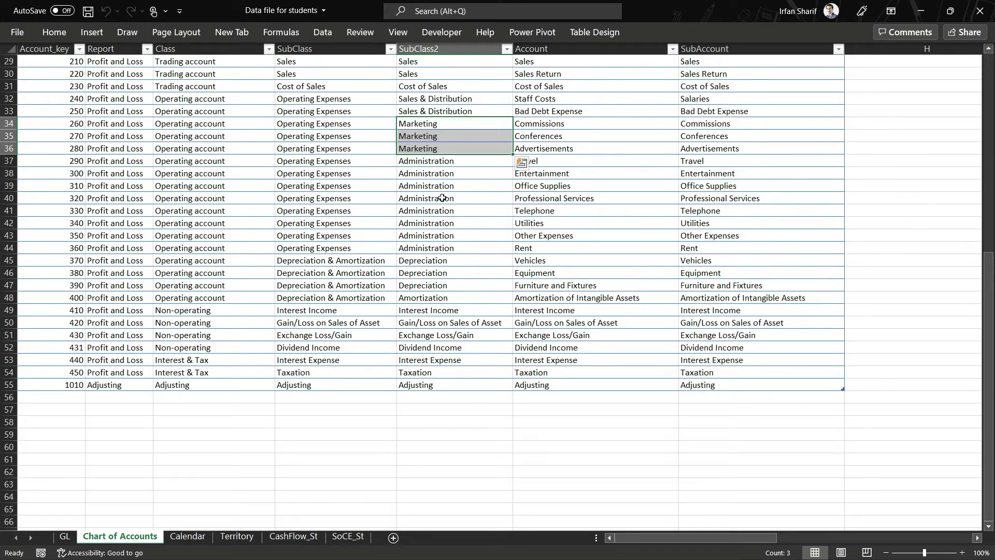
pyautogui.hotkey('alt', 'Tab')
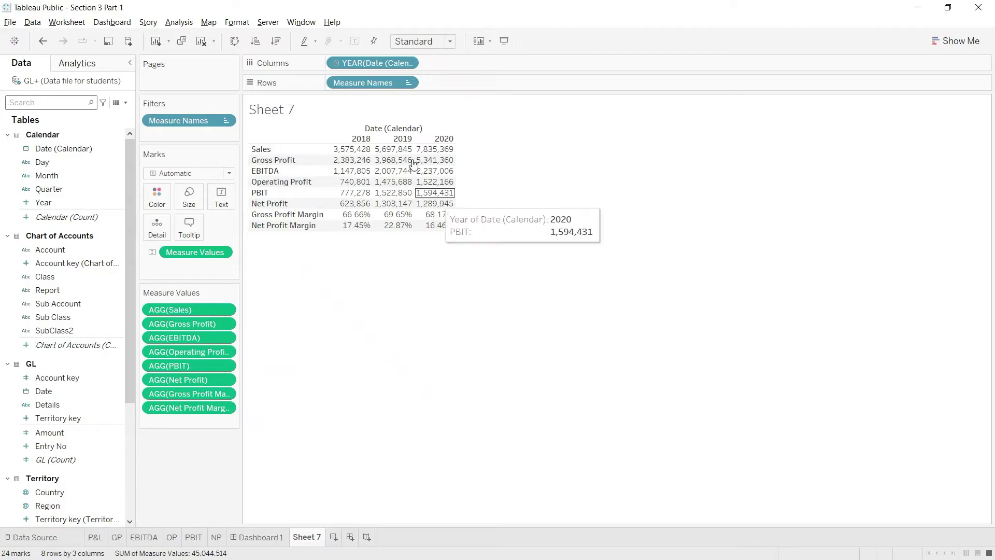
# Step: Create a new calculated field named 'Marketing expense'
pyautogui.click(182, 22)
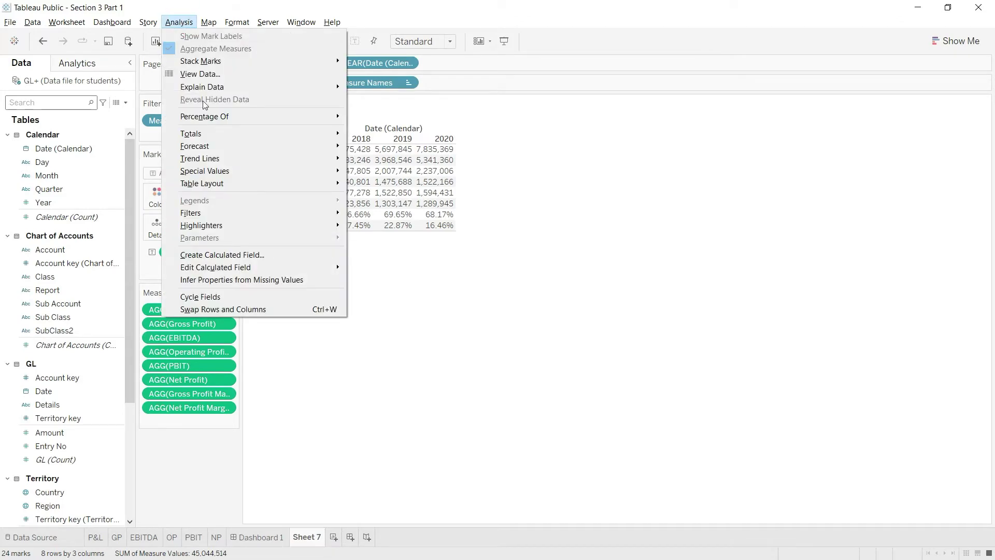
pyautogui.click(243, 254)
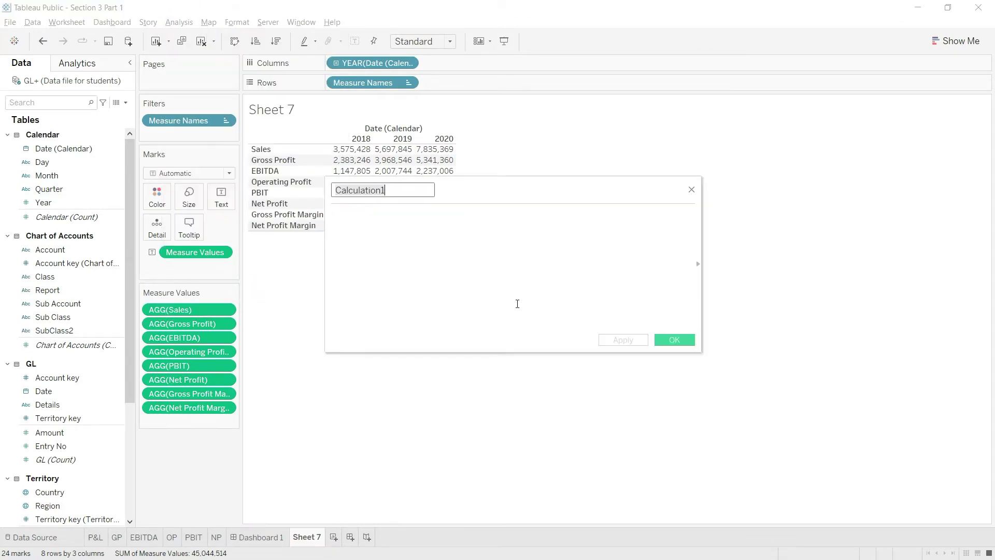
pyautogui.write('Marketing ')
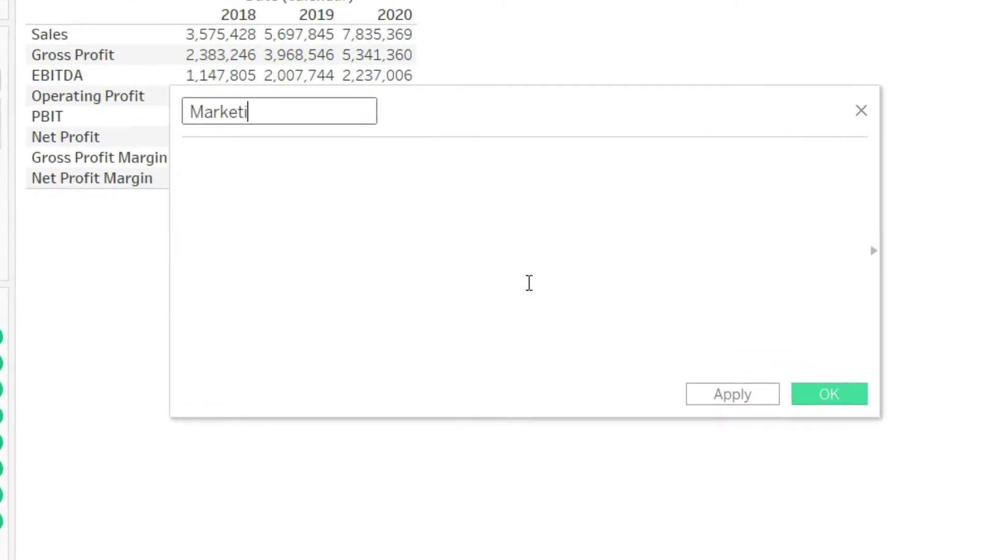
pyautogui.write('expense')
pyautogui.press('Tab')
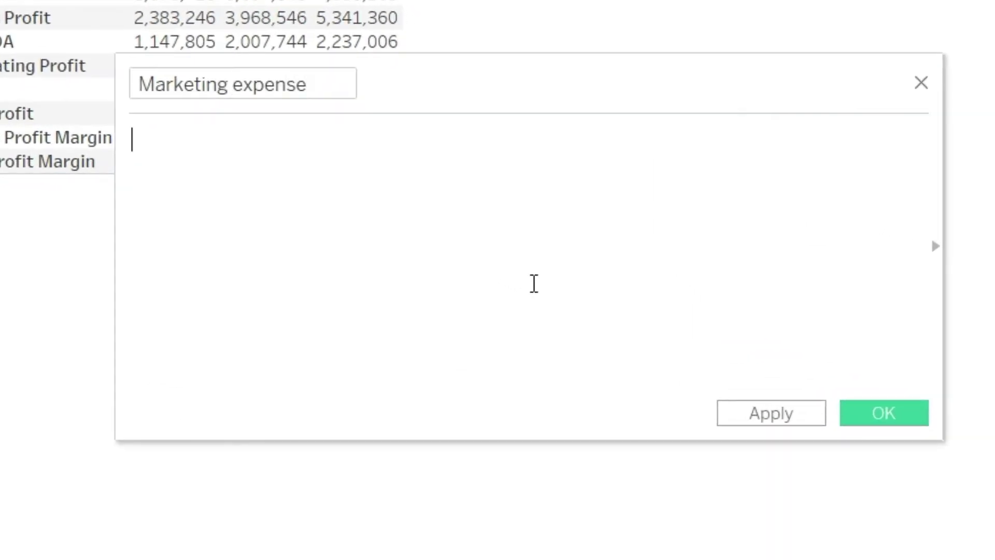
# Step: Begin the formula as SUM(IF [SubClass2] = "Marketing expense" THEN
pyautogui.write('sum')
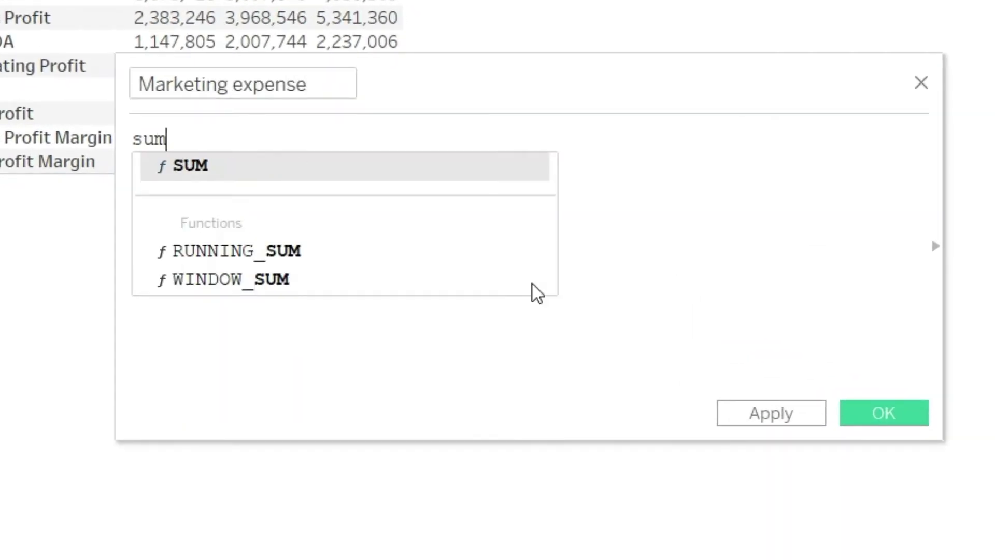
pyautogui.press('Return')
pyautogui.press('Delete')
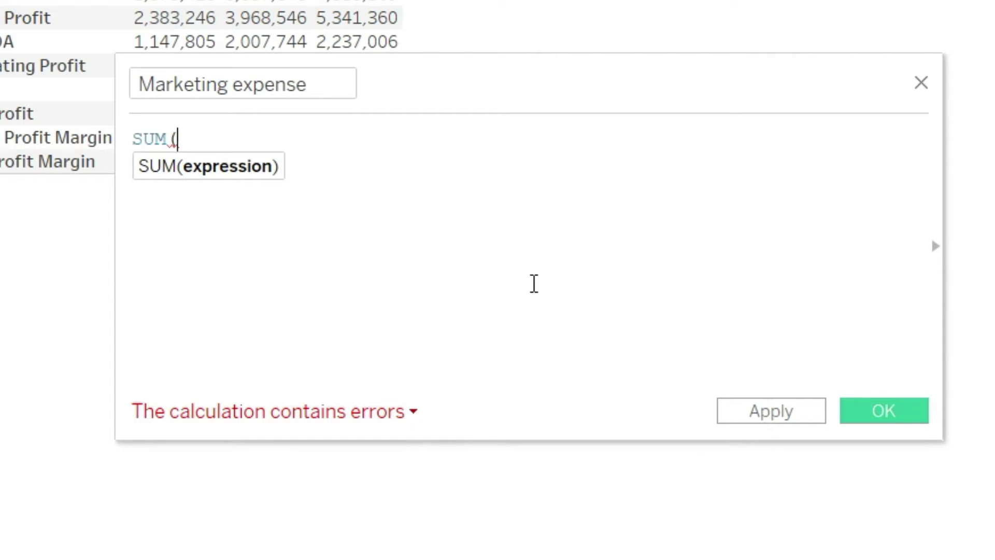
pyautogui.write('if')
pyautogui.press('Return')
pyautogui.write('sub')
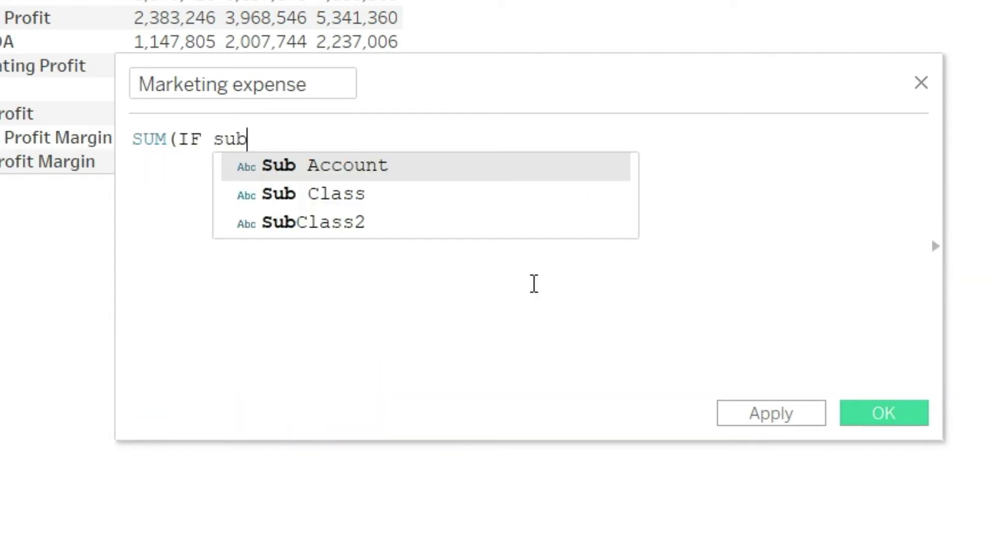
pyautogui.press('Down')
pyautogui.press('Down')
pyautogui.press('Return')
pyautogui.write('= ')
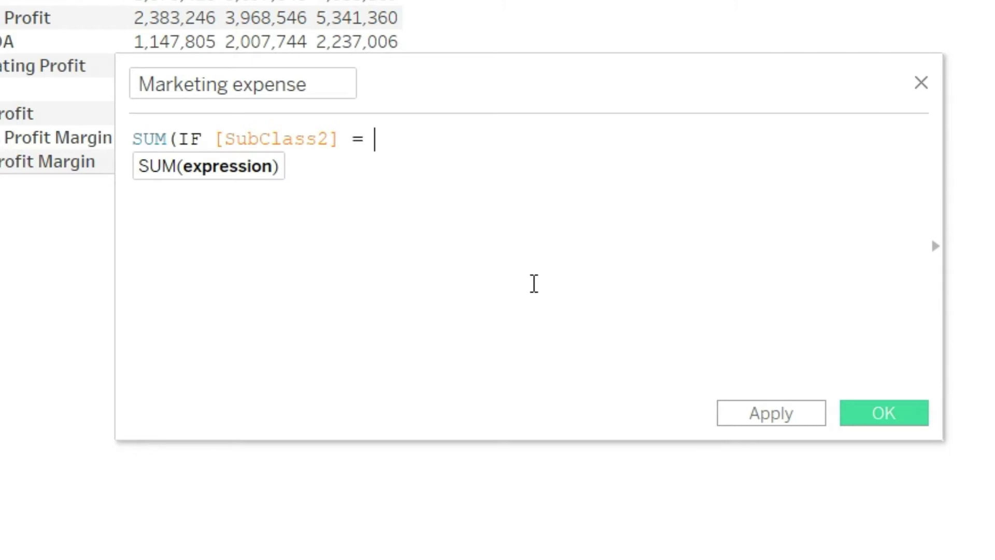
pyautogui.write('"Marketi')
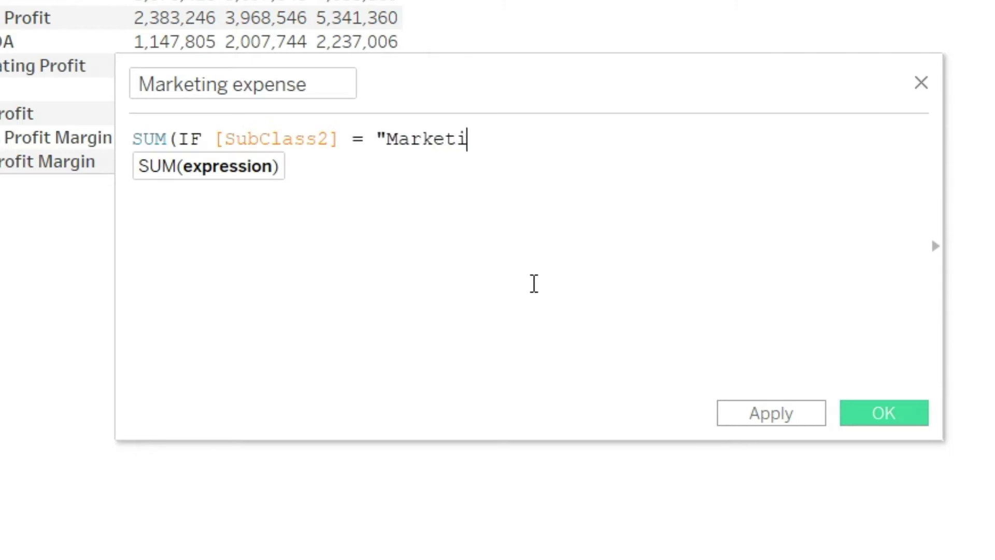
pyautogui.write('ng expense')
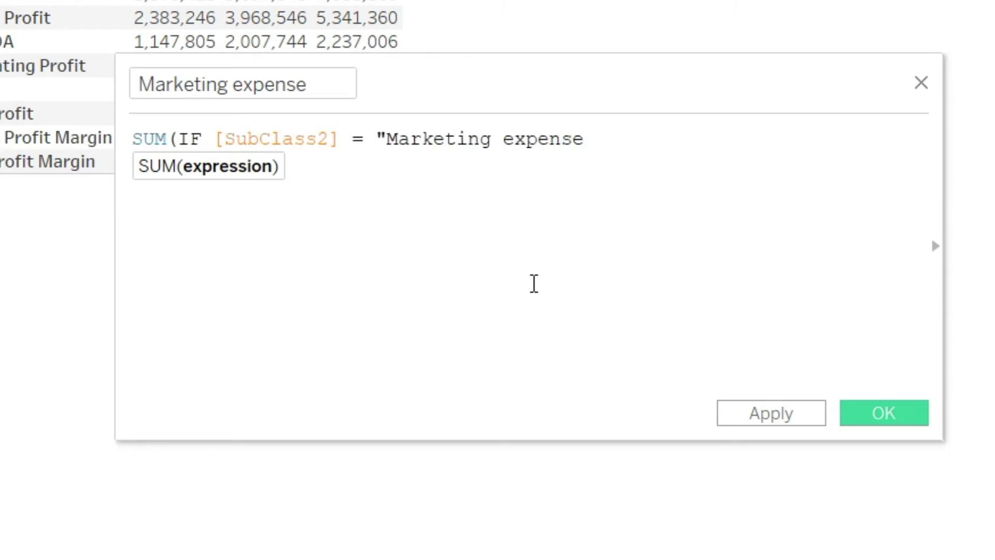
pyautogui.write('"')
pyautogui.write(' then')
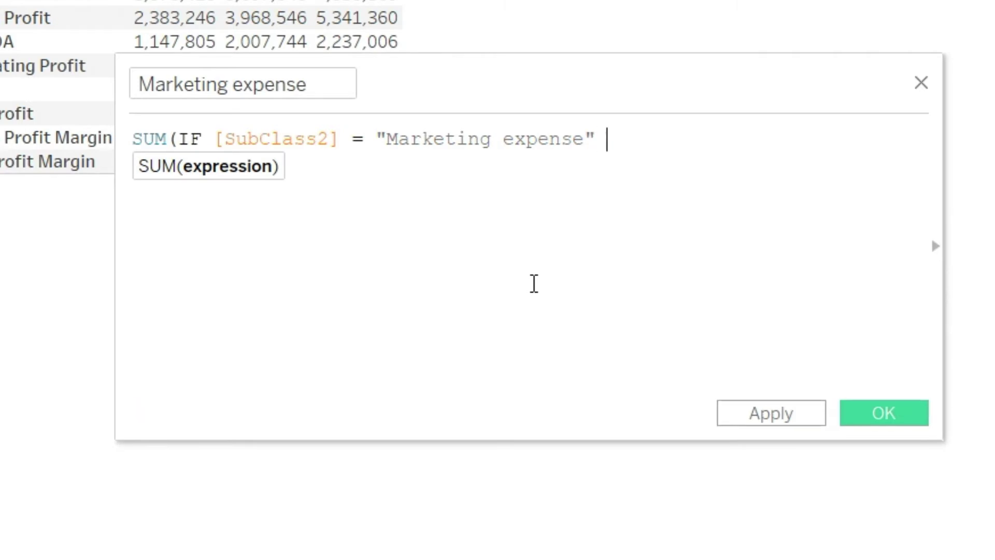
# Step: Finish the formula with [Amount] ELSE 0 END), save it, and select the new field
pyautogui.press('BackSpace')
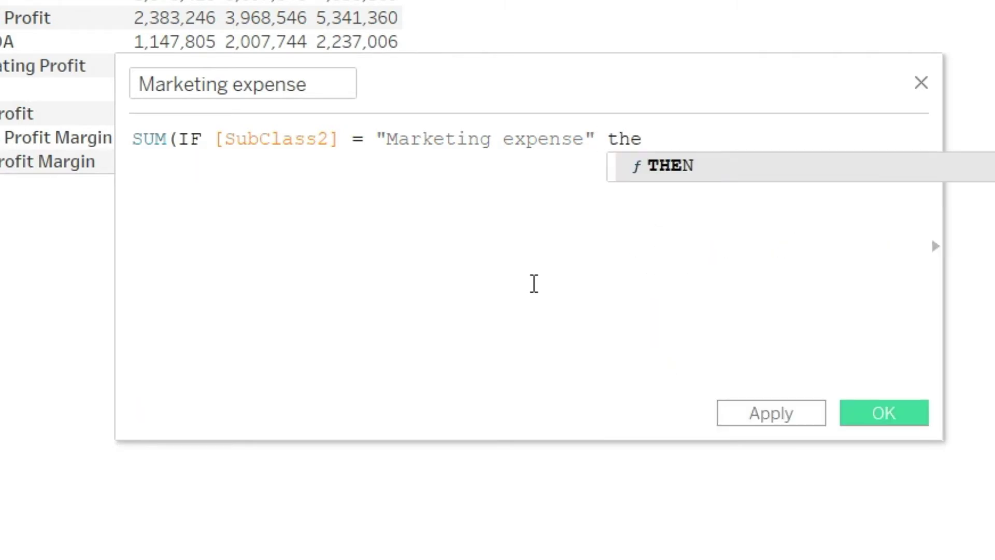
pyautogui.press('Return')
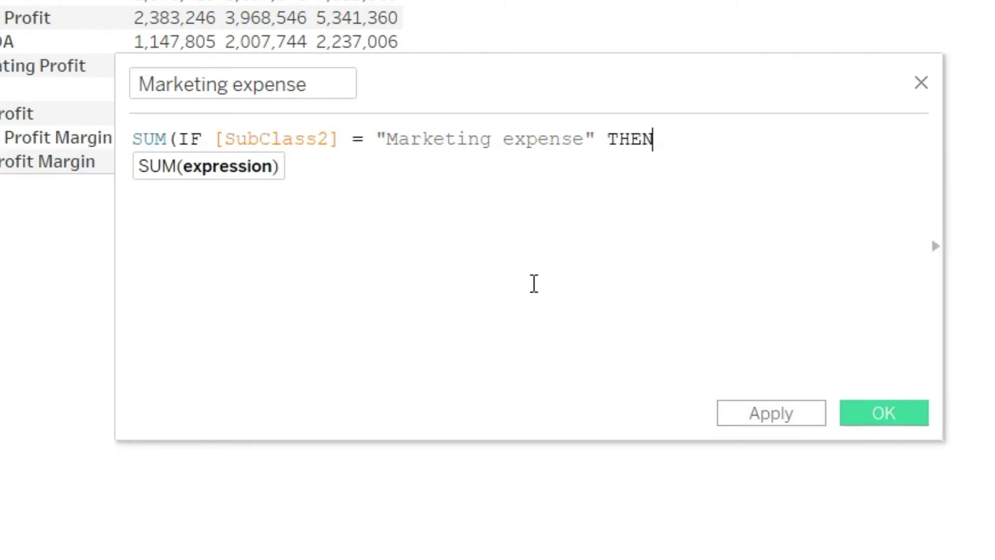
pyautogui.write('amoun')
pyautogui.press('Return')
pyautogui.write('else')
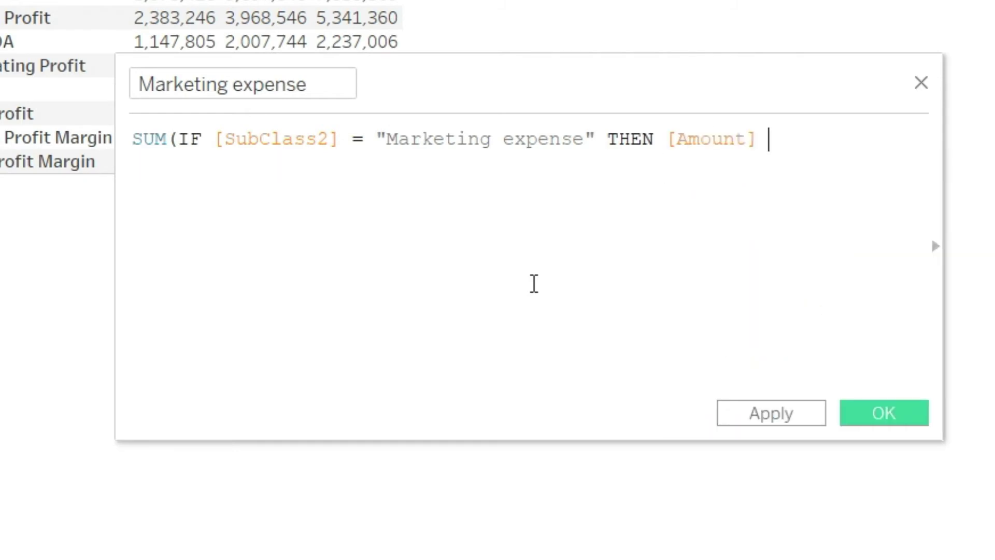
pyautogui.press('Return')
pyautogui.write('0 end')
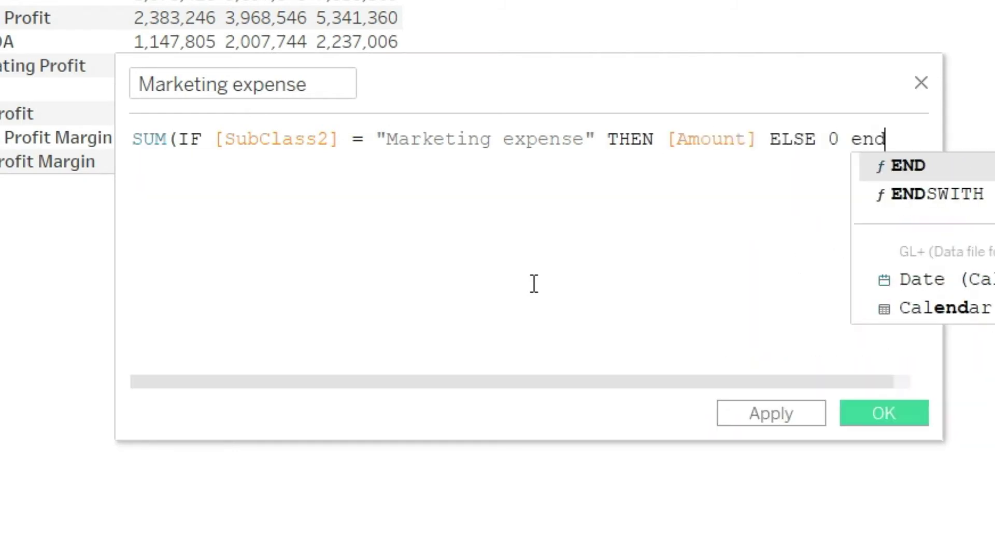
pyautogui.press('Return')
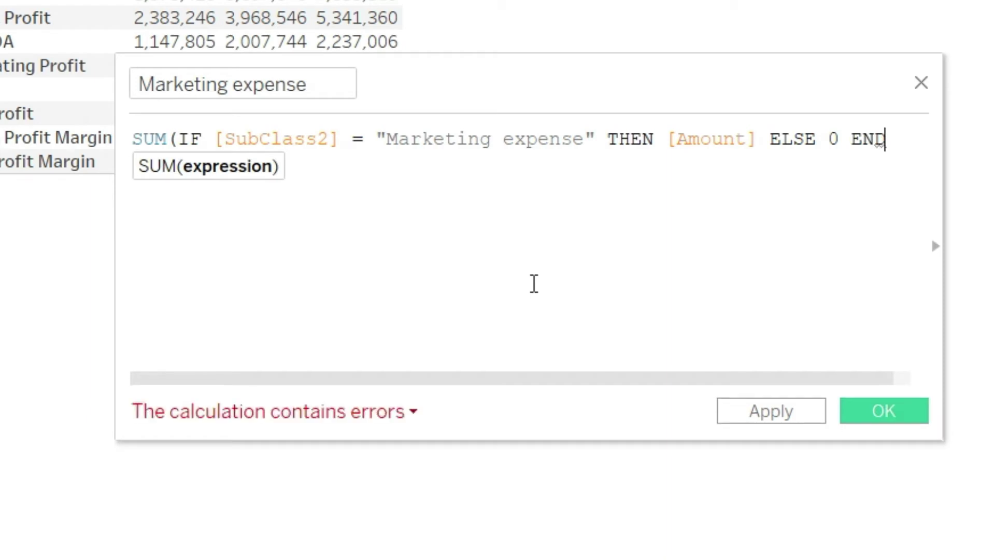
pyautogui.write(')')
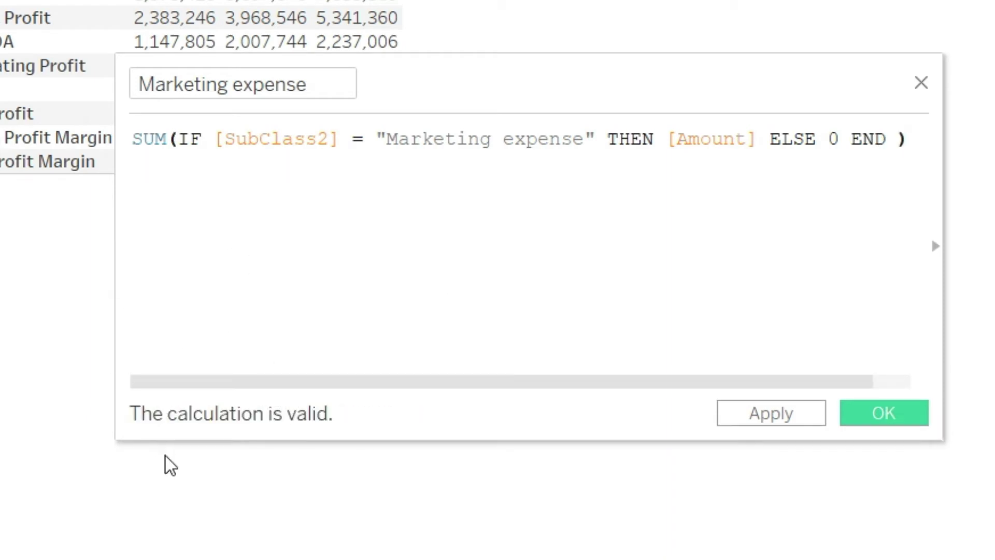
pyautogui.click(859, 414)
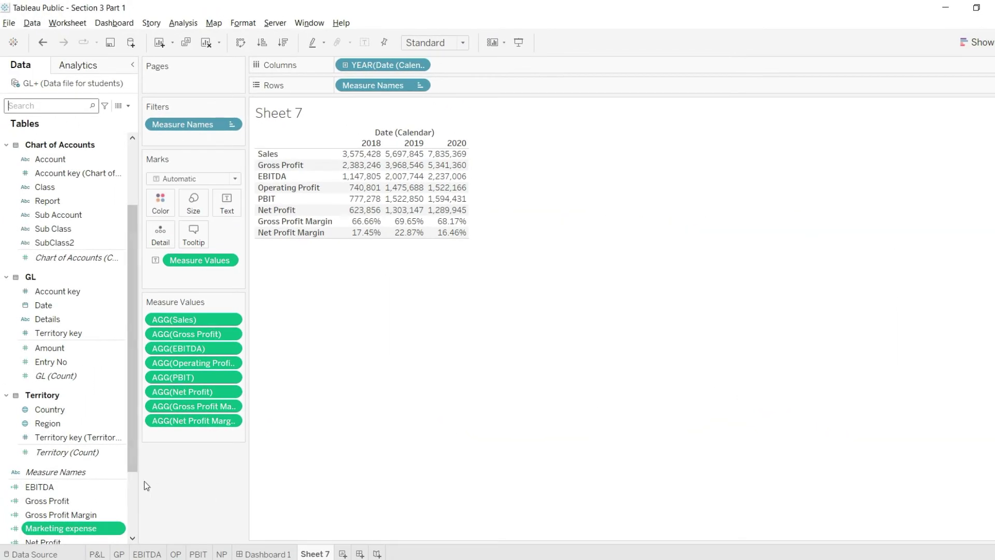
pyautogui.keyDown('ctrl'); pyautogui.click(90, 515); pyautogui.keyUp('ctrl')
pyautogui.click(95, 521)
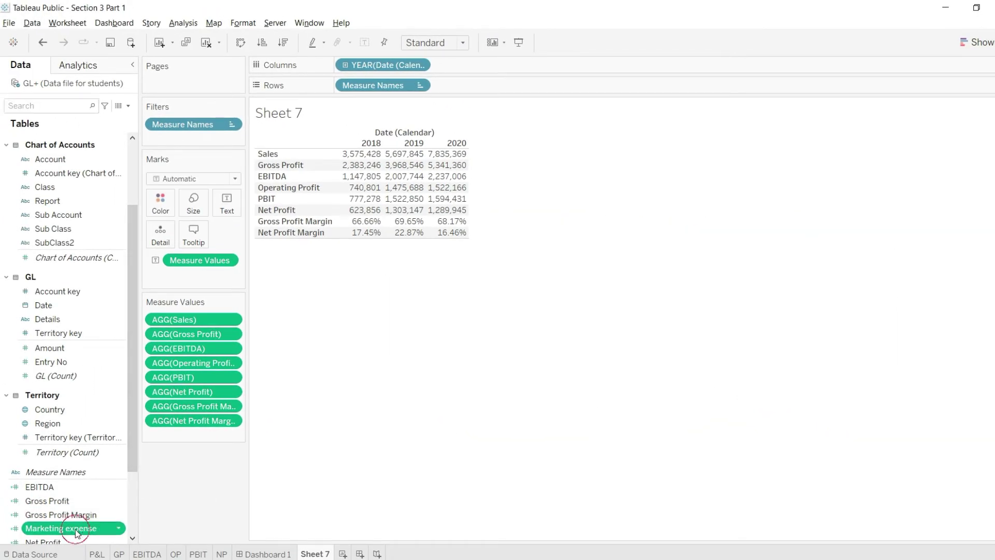
# Step: Add Marketing expense to Measure Values, giving a new row reading 0 for 2018–2020
pyautogui.moveTo(73, 528); pyautogui.dragTo(205, 435)
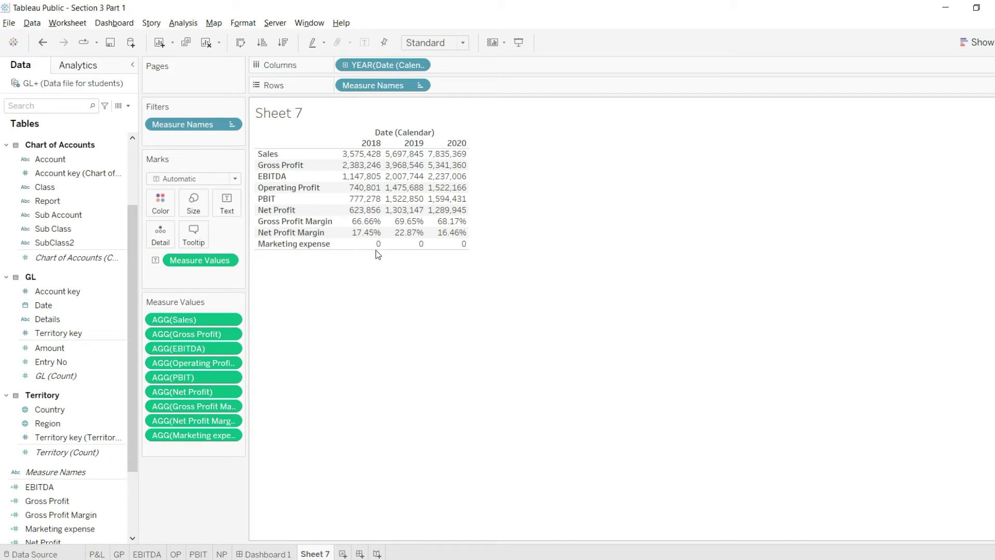
pyautogui.moveTo(376, 252)
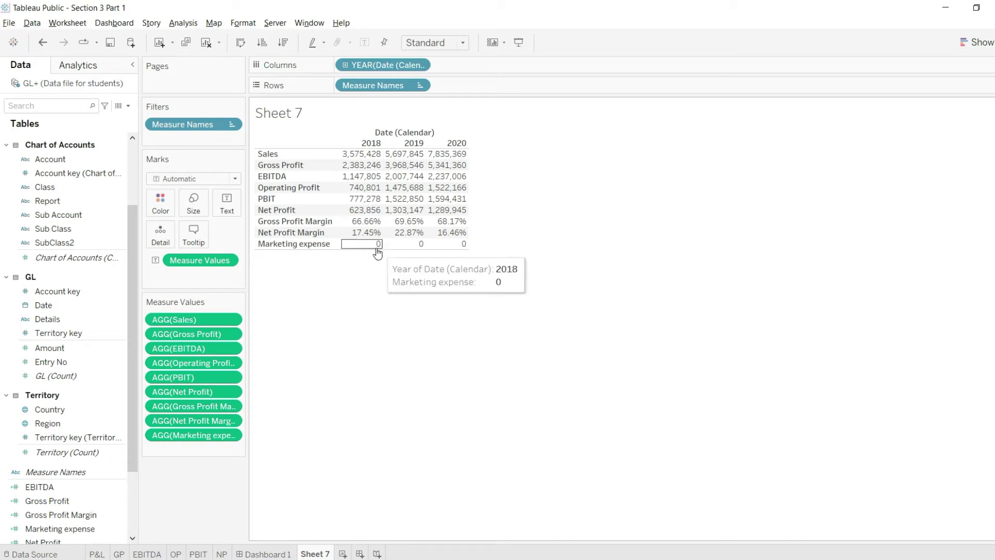
pyautogui.rightClick(228, 436)
# Step: Open the Marketing expense format settings, check Excel, then close the Format pane
pyautogui.click(179, 490)
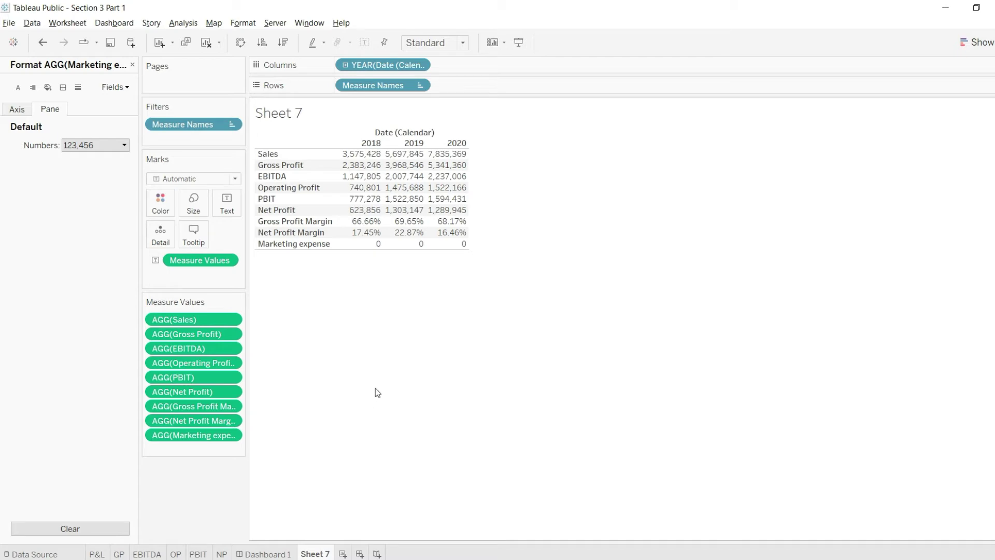
pyautogui.hotkey('alt', 'Tab')
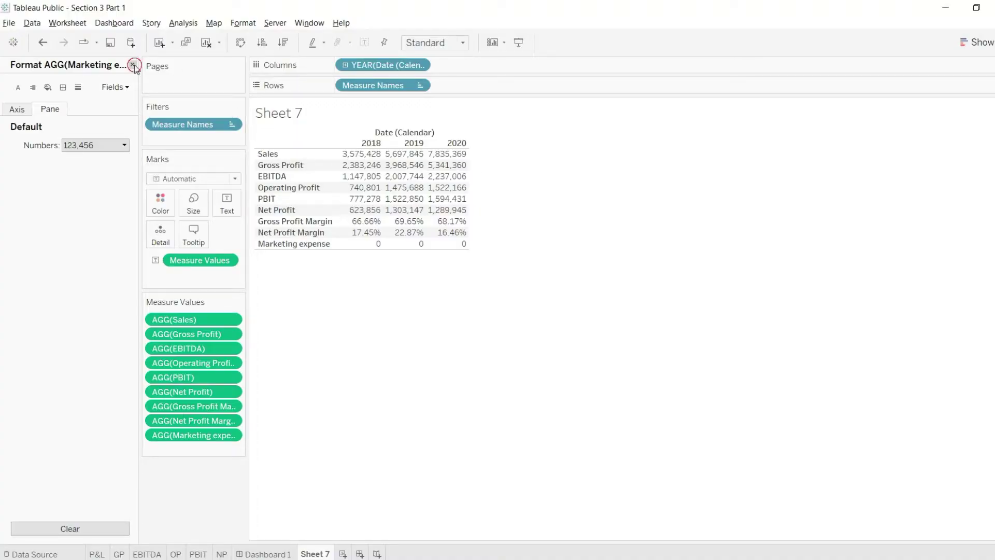
pyautogui.click(133, 65)
# Step: Change the Marketing expense condition to "Marketing", yielding -343,088, -580,923 and -959,128
pyautogui.moveTo(131, 407); pyautogui.dragTo(129, 446)
pyautogui.click(63, 480)
pyautogui.rightClick(67, 481)
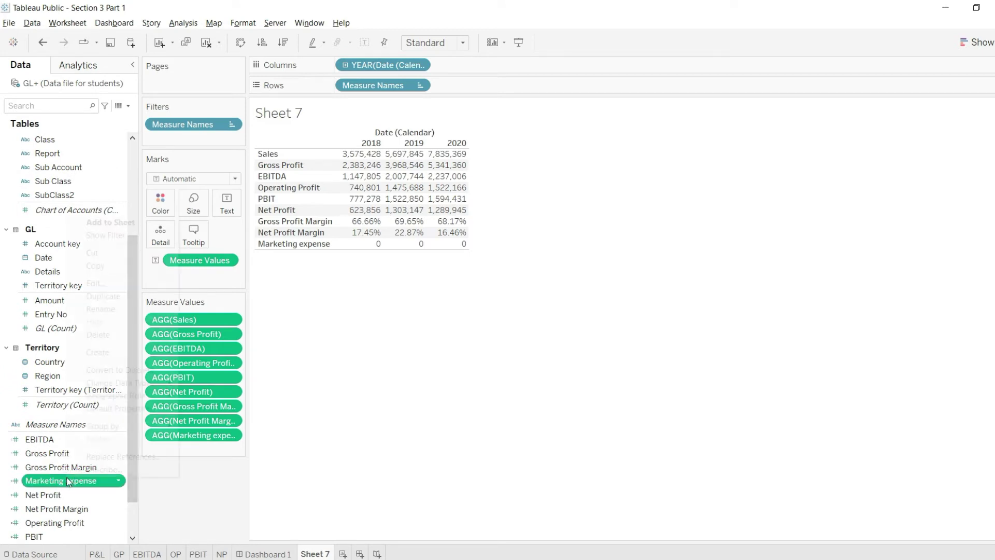
pyautogui.click(104, 283)
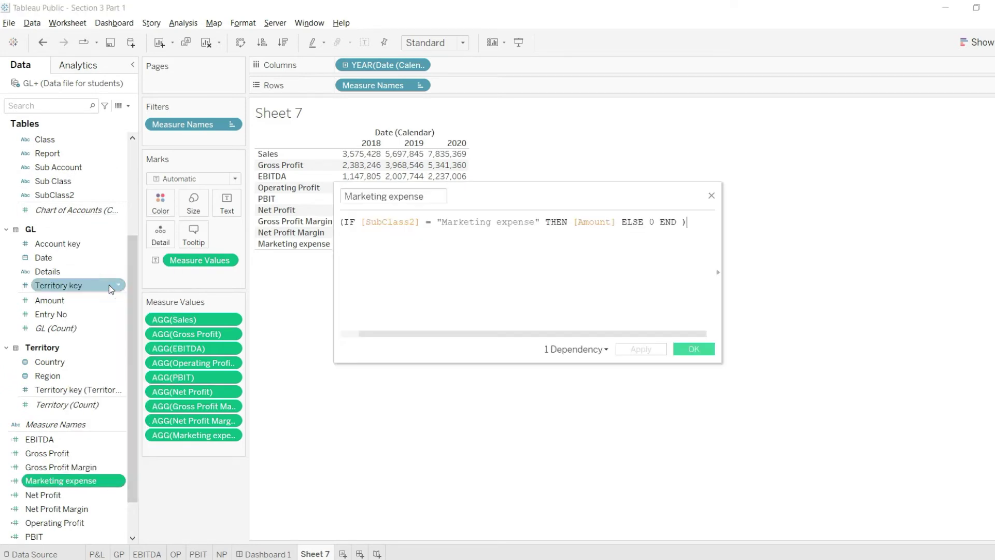
pyautogui.click(534, 228)
pyautogui.press('BackSpace')
pyautogui.press('BackSpace')
pyautogui.press('BackSpace')
pyautogui.press('BackSpace')
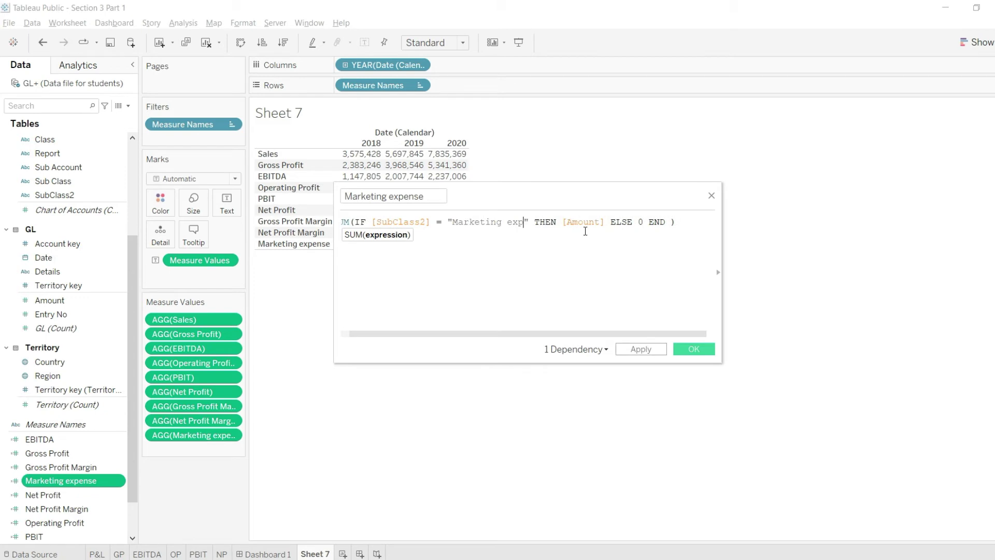
pyautogui.press('BackSpace')
pyautogui.press('BackSpace')
pyautogui.press('BackSpace')
pyautogui.press('BackSpace')
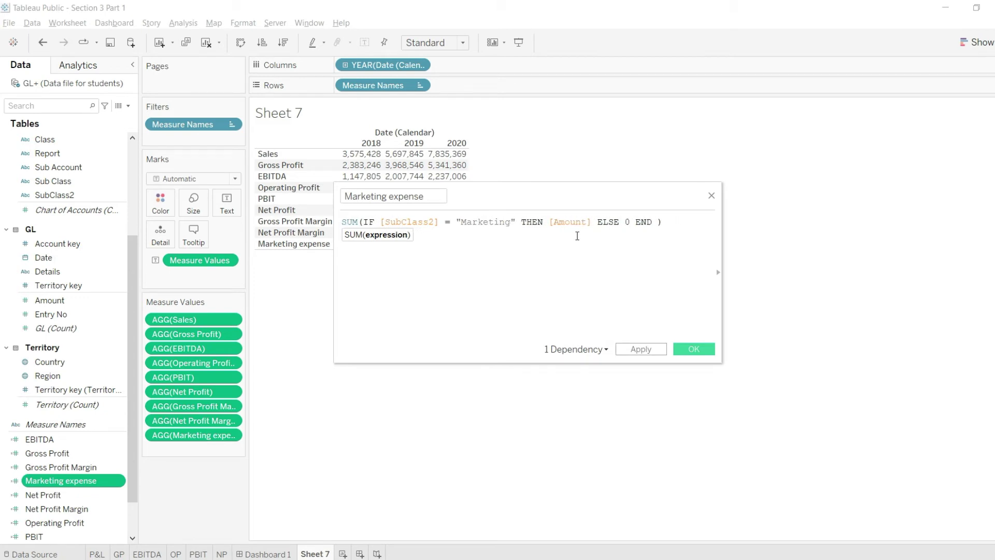
pyautogui.click(686, 350)
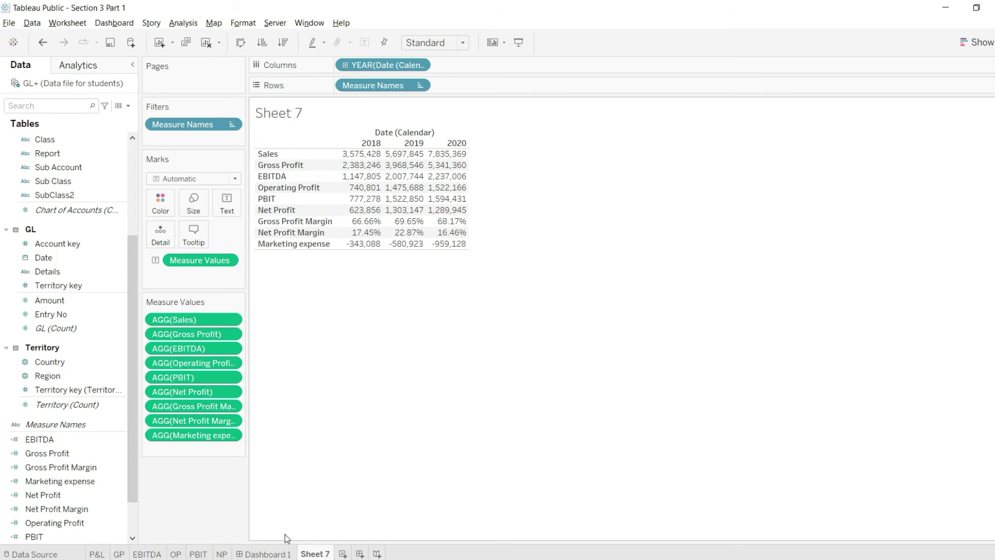
# Step: Go via Dashboard 1 to the P&L worksheet showing the Profit & Loss Statement
pyautogui.click(270, 553)
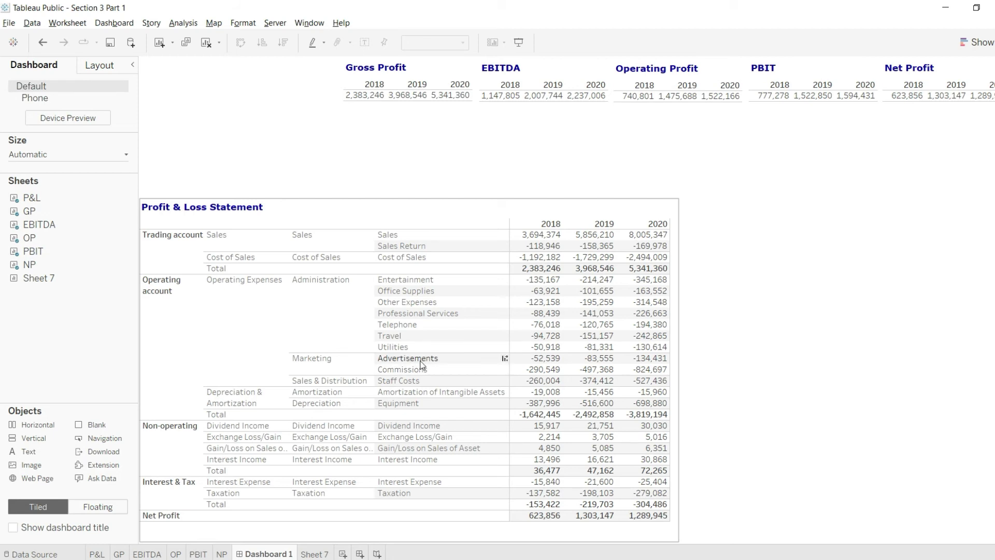
pyautogui.click(101, 554)
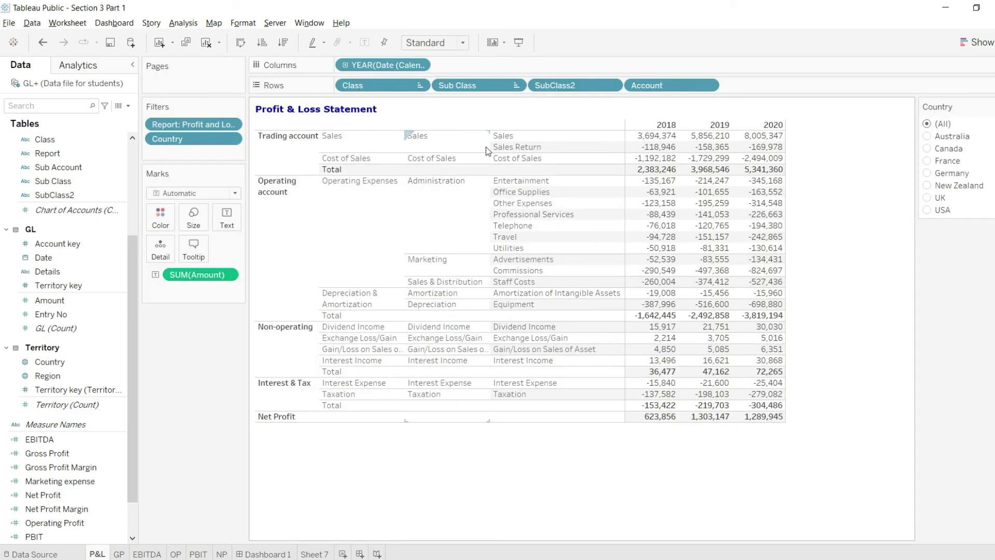
pyautogui.click(611, 85)
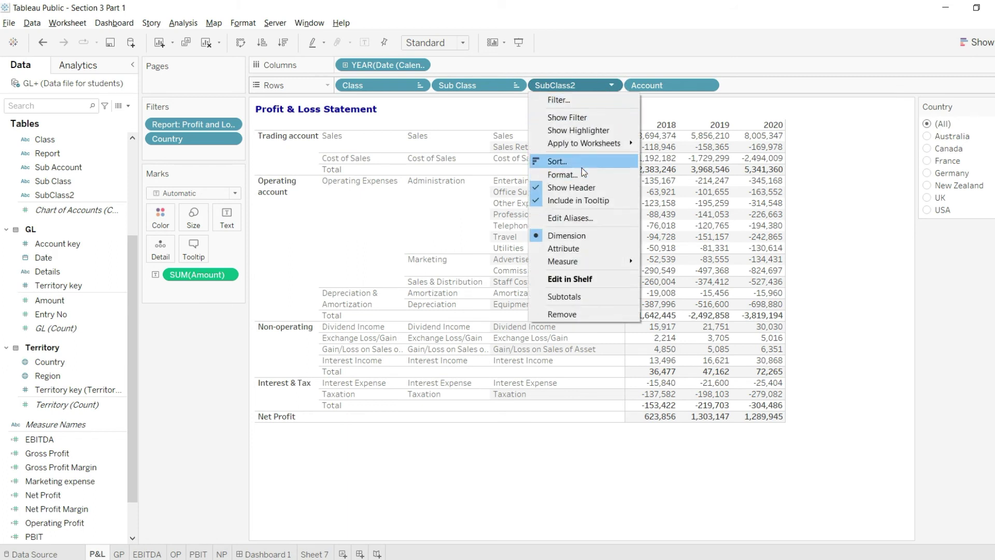
# Step: Add SubClass2 subtotals to the P&L table and compare Marketing totals against Sheet 7
pyautogui.click(564, 297)
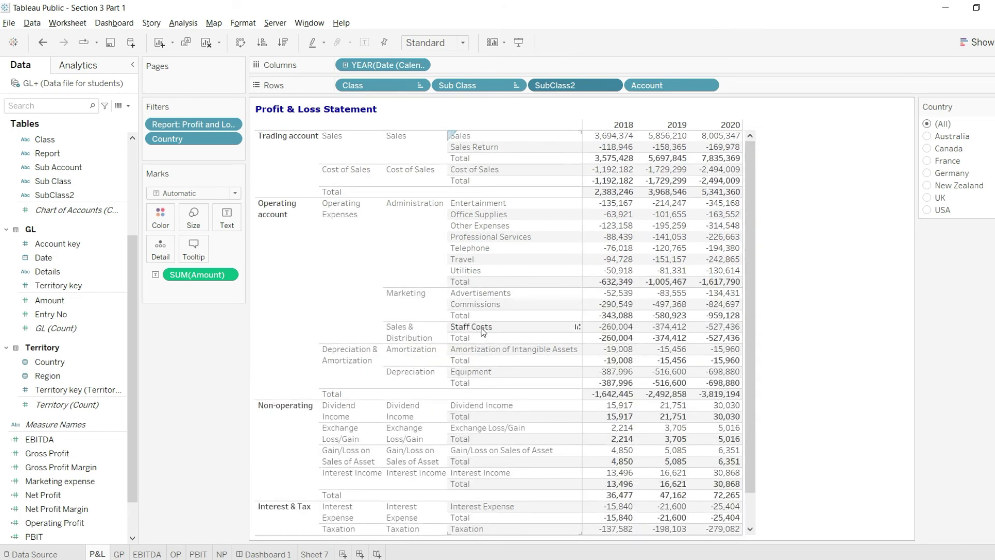
pyautogui.moveTo(598, 338)
pyautogui.click(314, 552)
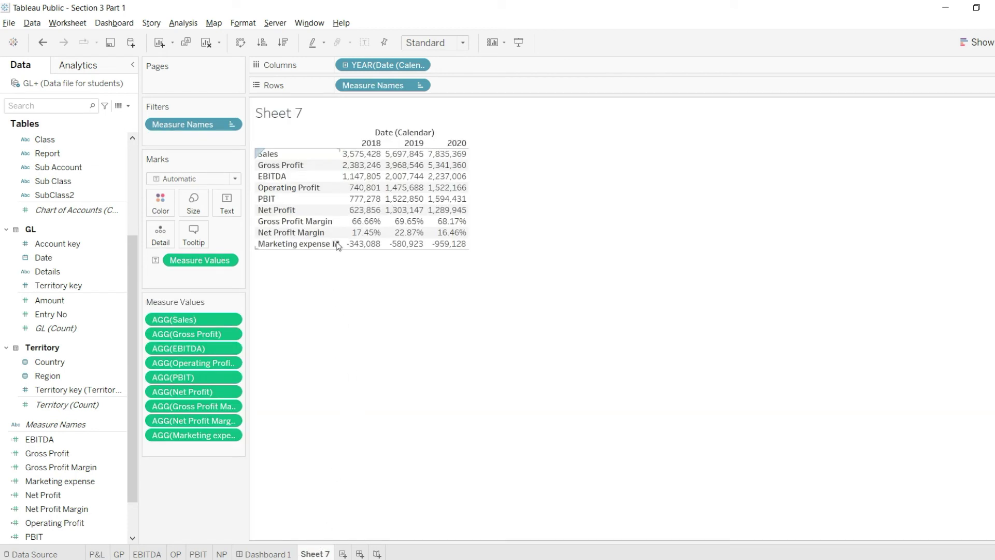
pyautogui.moveTo(399, 253)
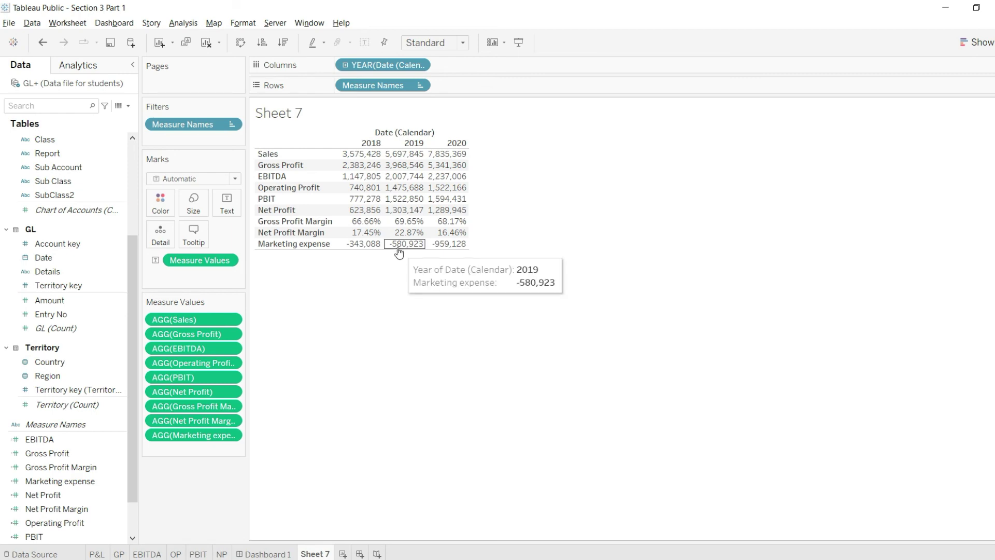
pyautogui.click(101, 554)
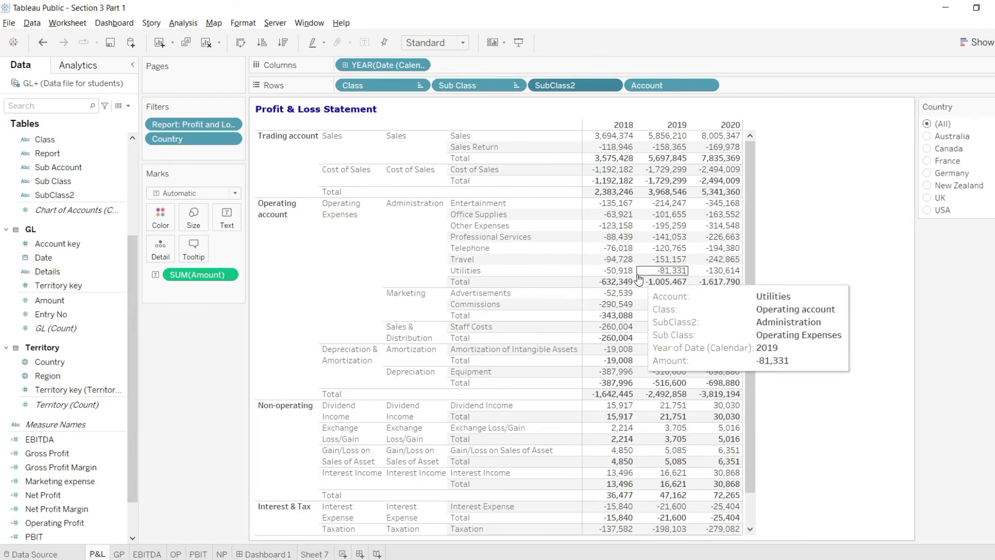
pyautogui.moveTo(663, 327)
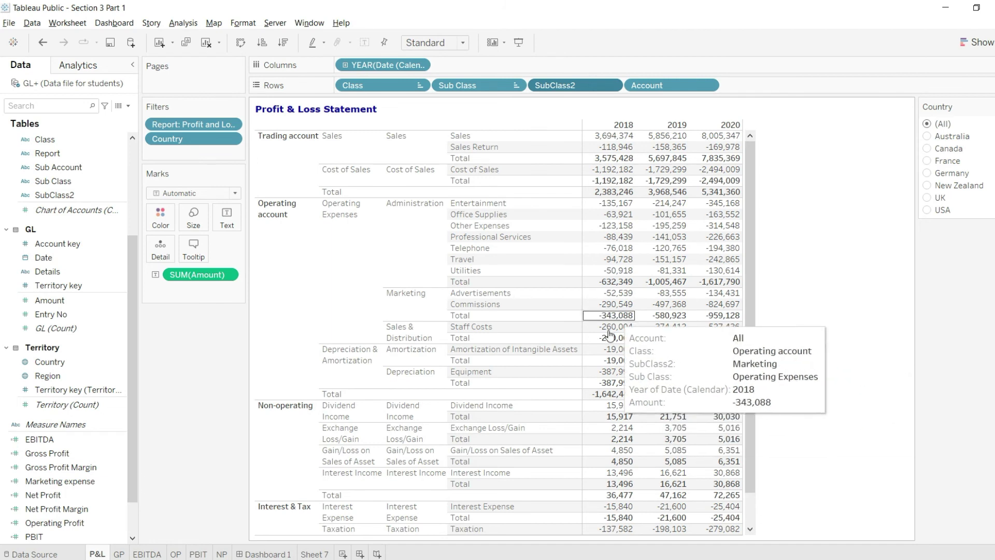
pyautogui.moveTo(601, 391)
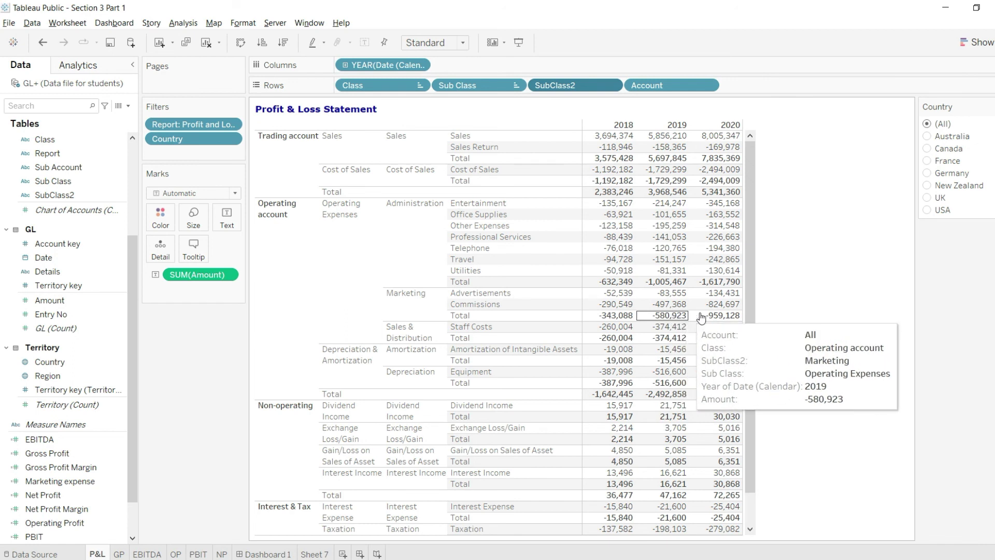
pyautogui.moveTo(723, 318)
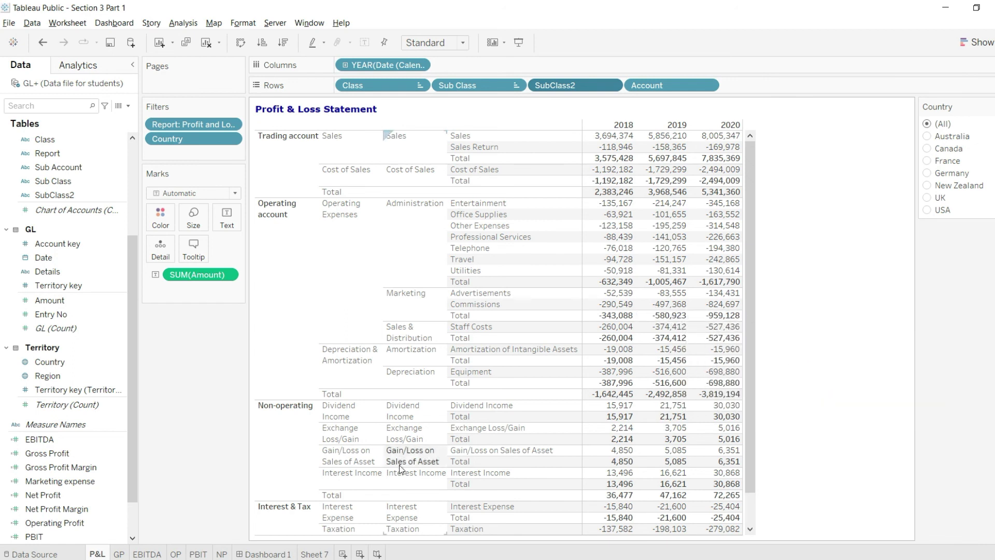
# Step: Recheck Sheet 7, return to the P&L sheet, and undo the subtotals
pyautogui.click(314, 553)
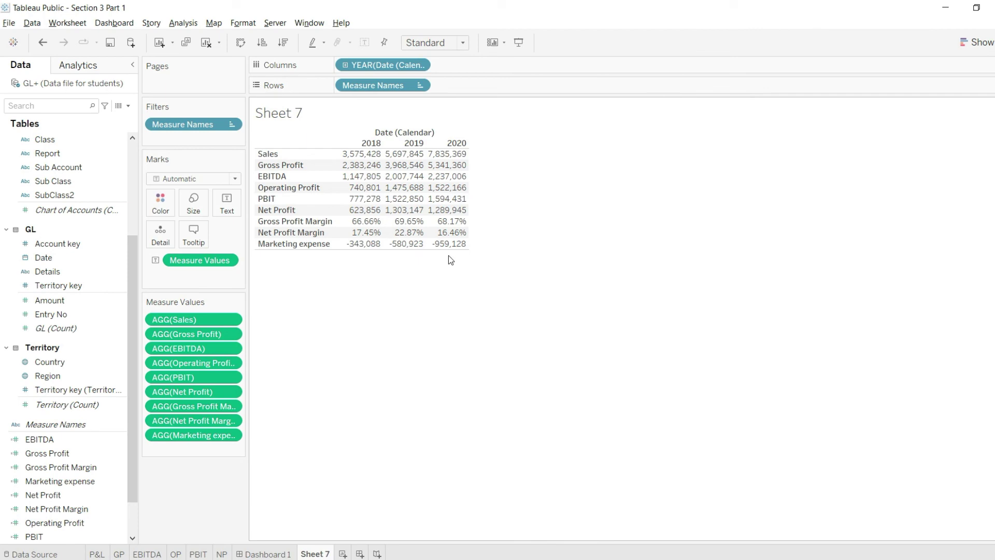
pyautogui.click(106, 539)
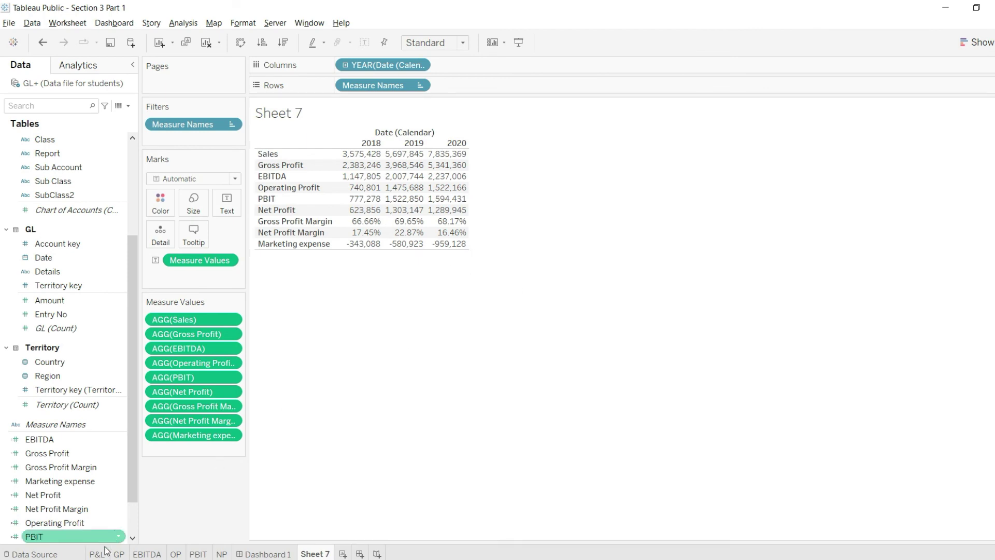
pyautogui.click(106, 552)
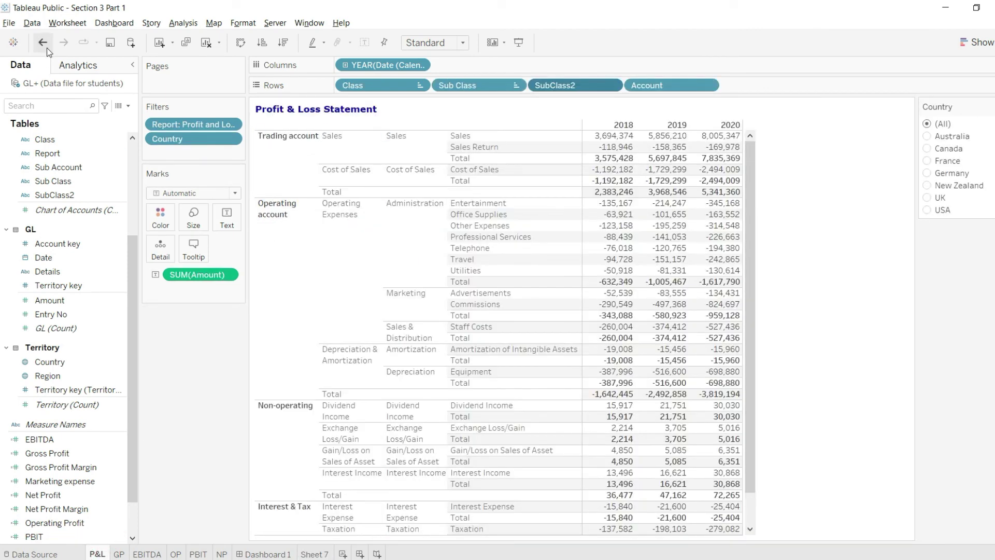
pyautogui.click(46, 46)
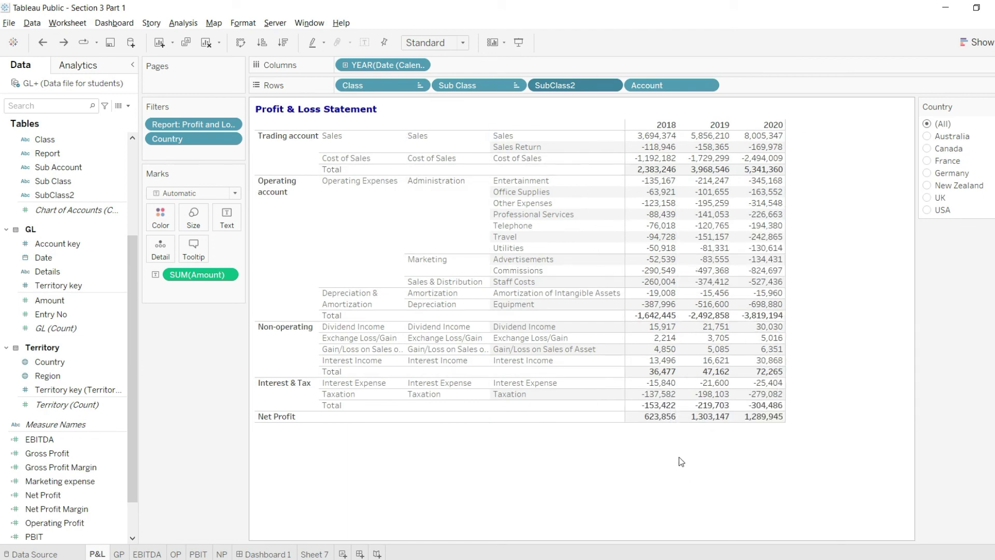
# Step: Return to Dashboard 1 with its Gross Profit, EBITDA and Net Profit figures
pyautogui.click(283, 552)
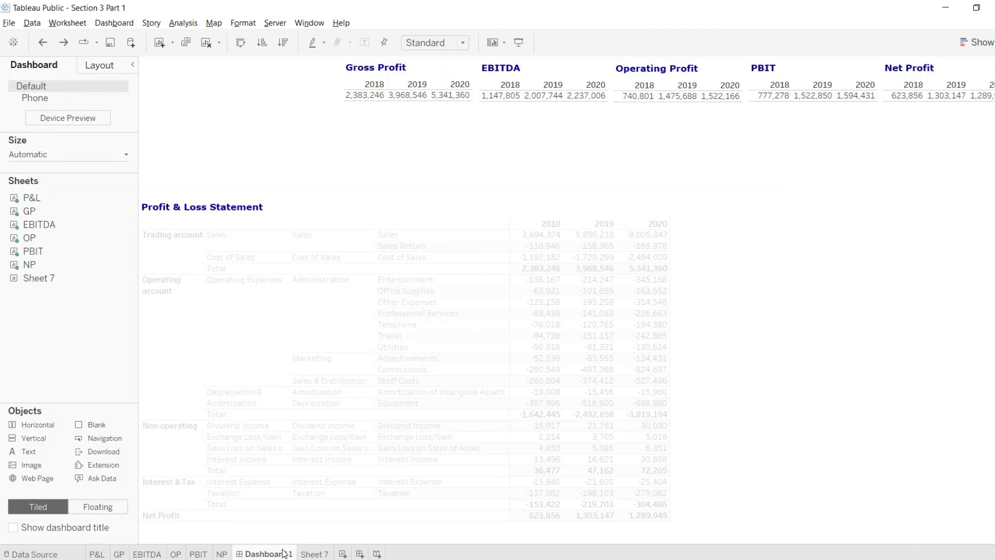